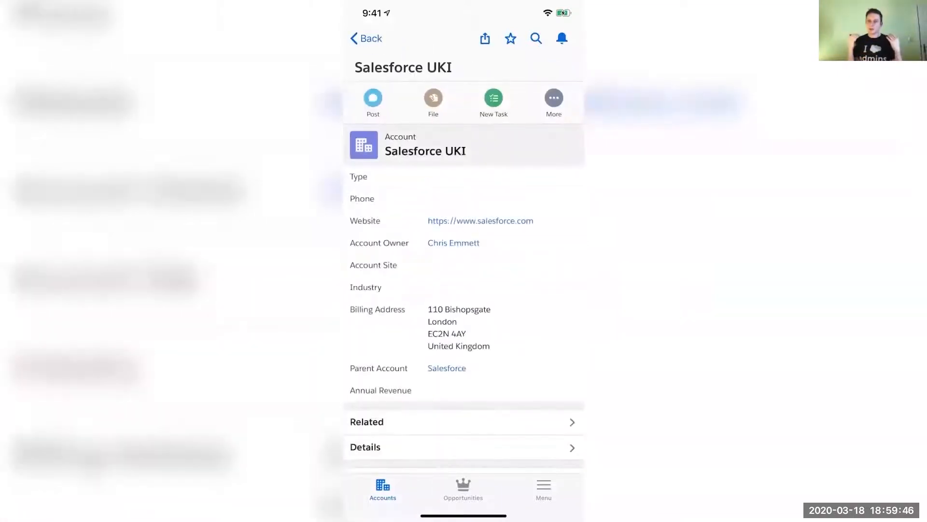
# Review the Salesforce UKI account's details and related lists in the Salesforce mobile app.
pyautogui.scroll(-2, 463, 290)
pyautogui.click(367, 386)
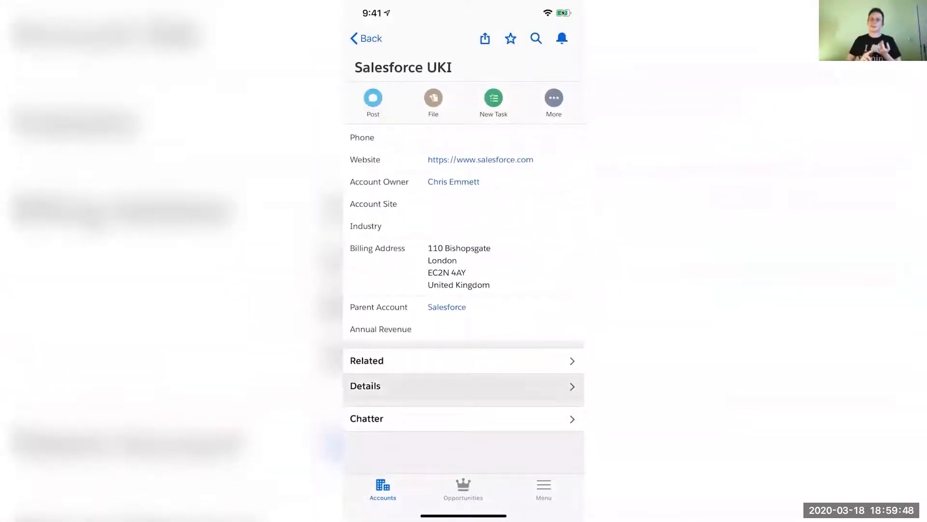
pyautogui.scroll(-3, 464, 289)
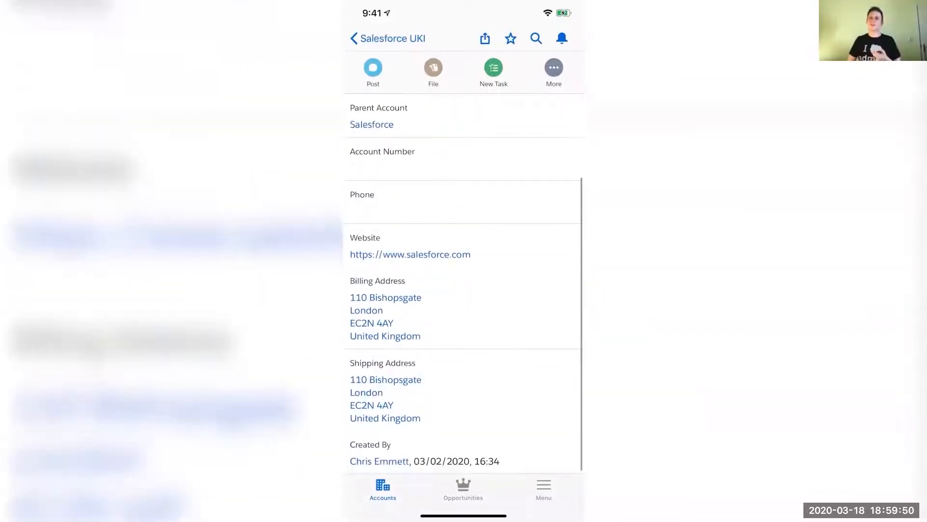
pyautogui.scroll(3, 464, 290)
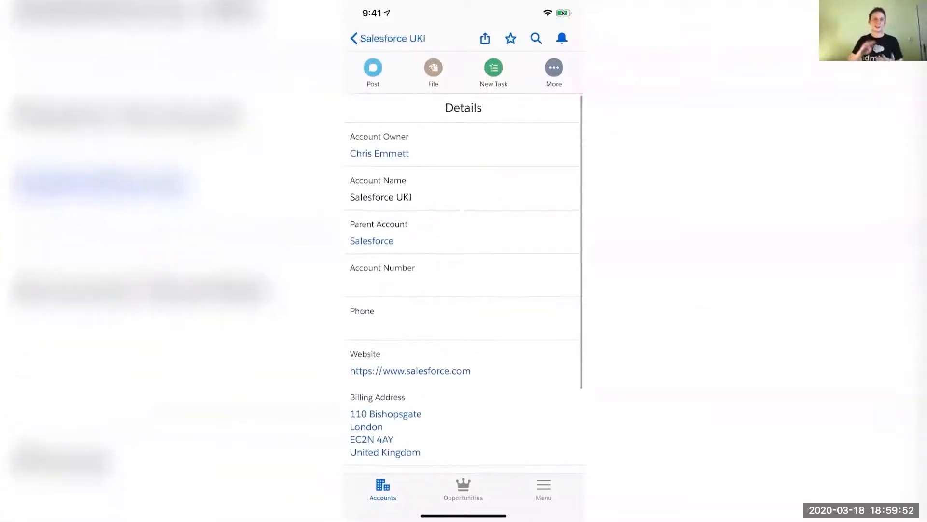
pyautogui.click(367, 38)
pyautogui.click(367, 360)
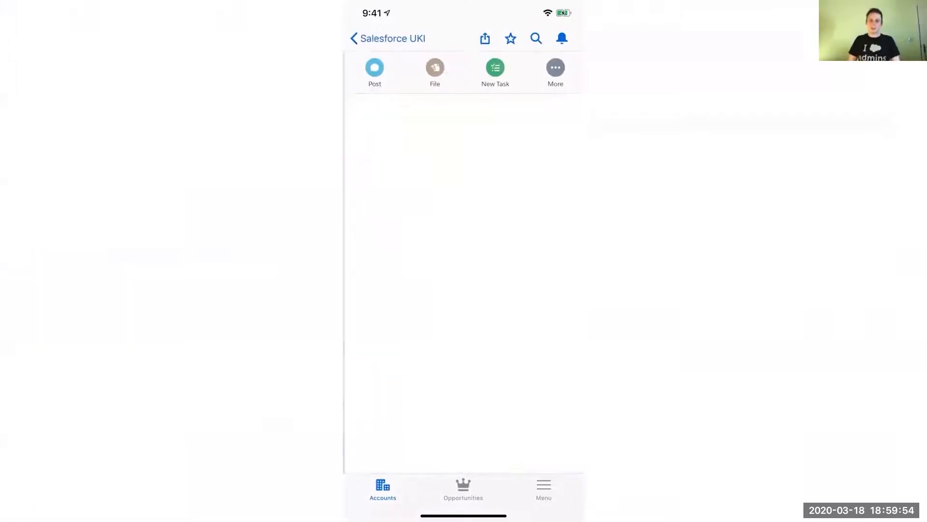
pyautogui.scroll(-2, 464, 203)
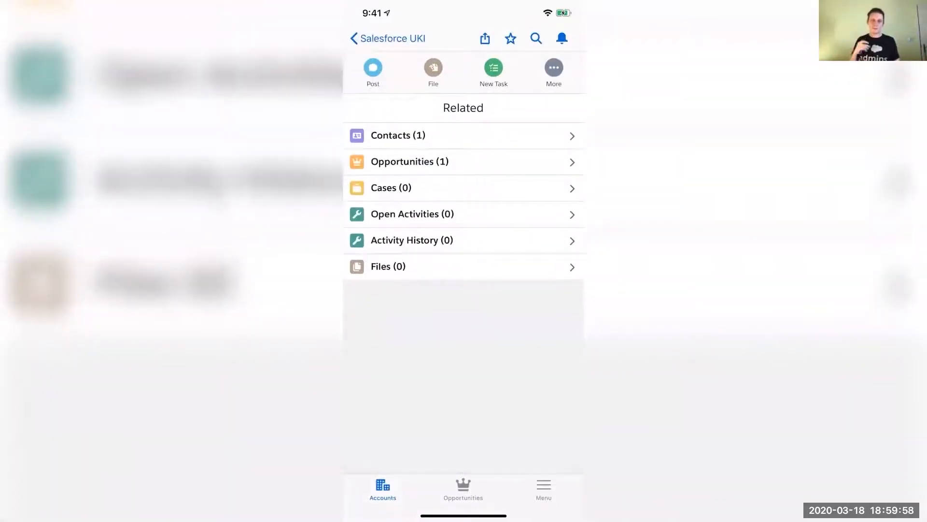
pyautogui.click(388, 38)
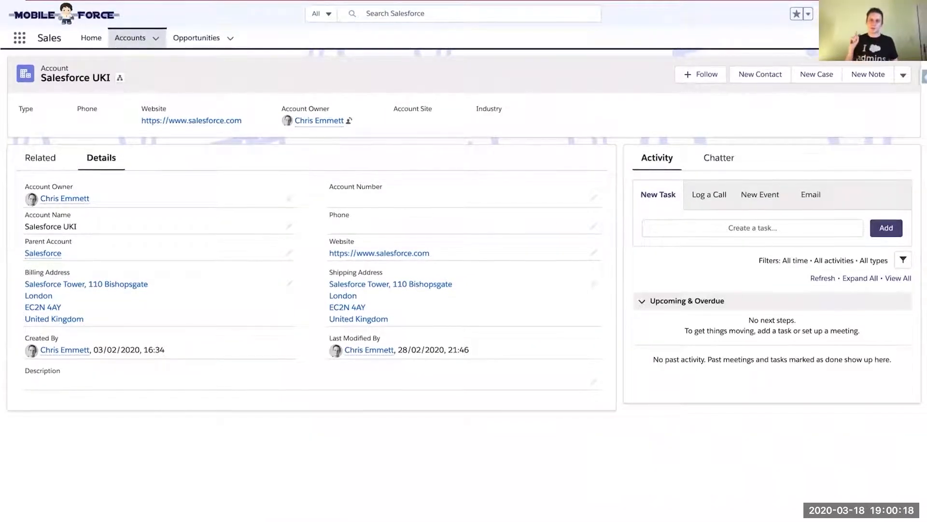
# Edit the Salesforce UKI account's record page, add a Path component below the highlights panel, and save the page.
pyautogui.click(871, 14)
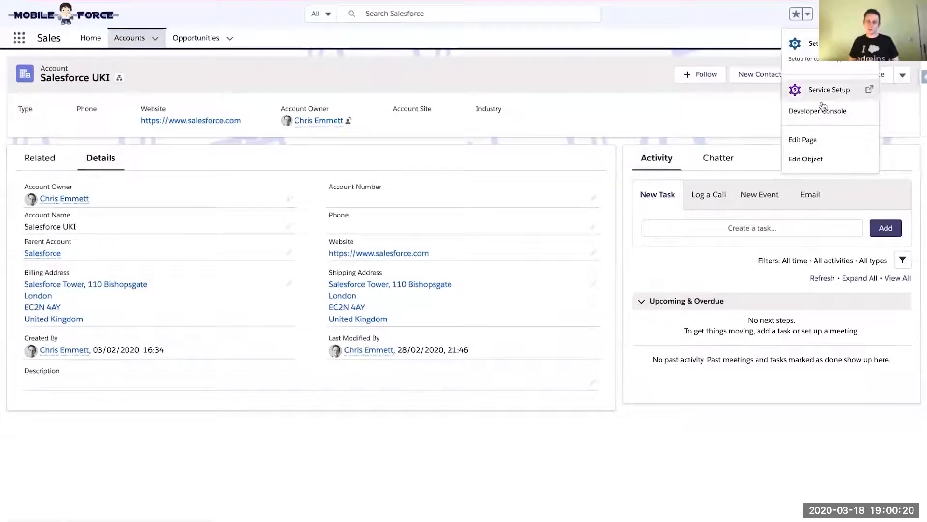
pyautogui.click(807, 139)
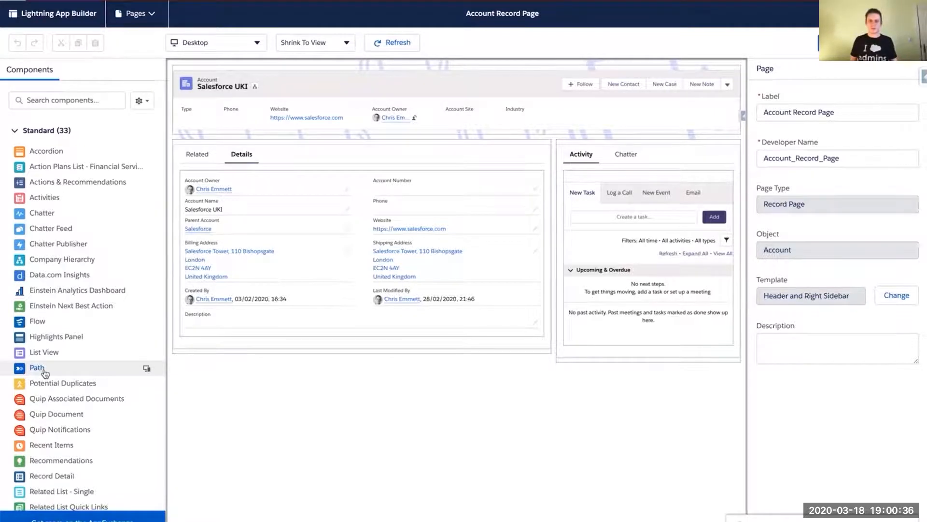
pyautogui.moveTo(45, 373); pyautogui.dragTo(301, 129)
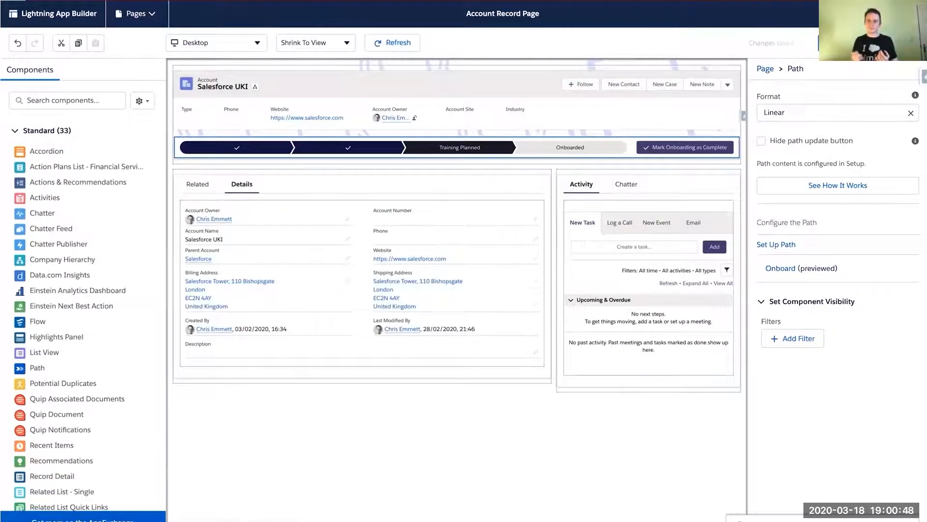
pyautogui.press('Delete')
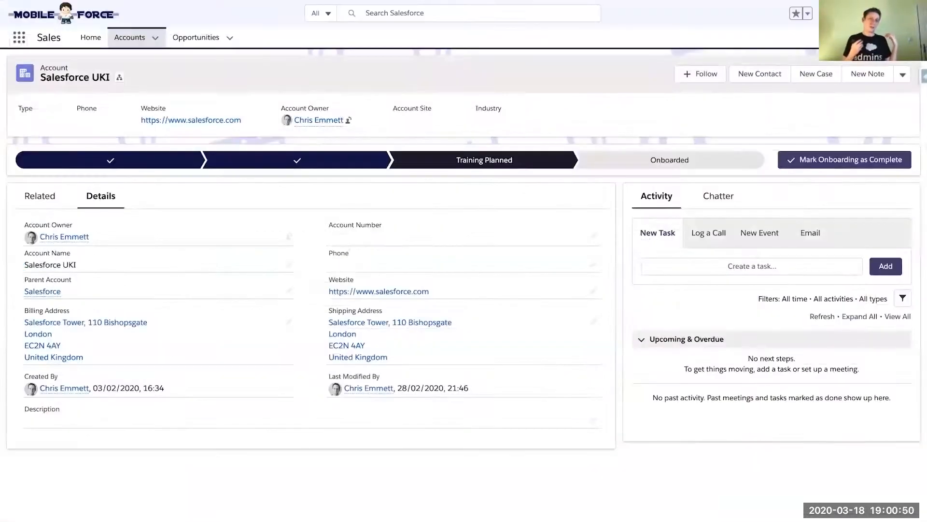
# Reopen the account record page's activation settings and choose desktop and phone for removal as org default.
pyautogui.click(868, 13)
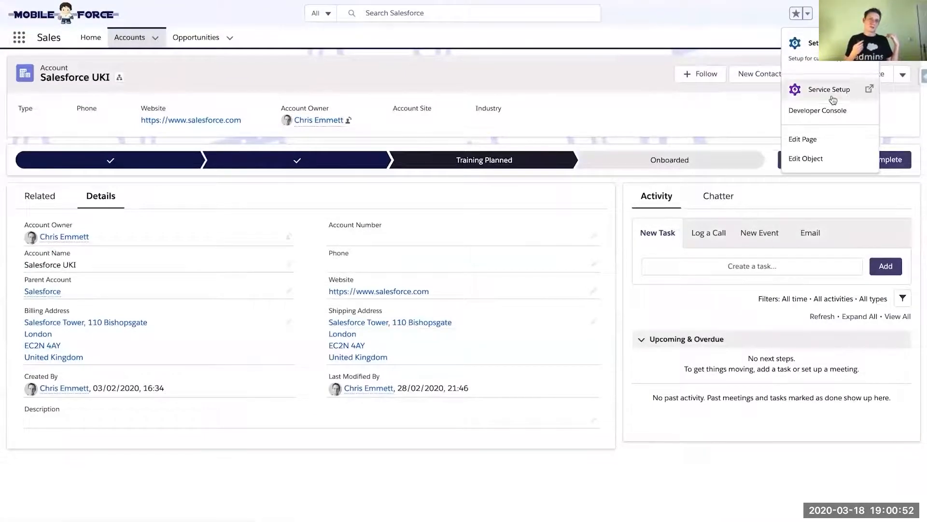
pyautogui.click(809, 140)
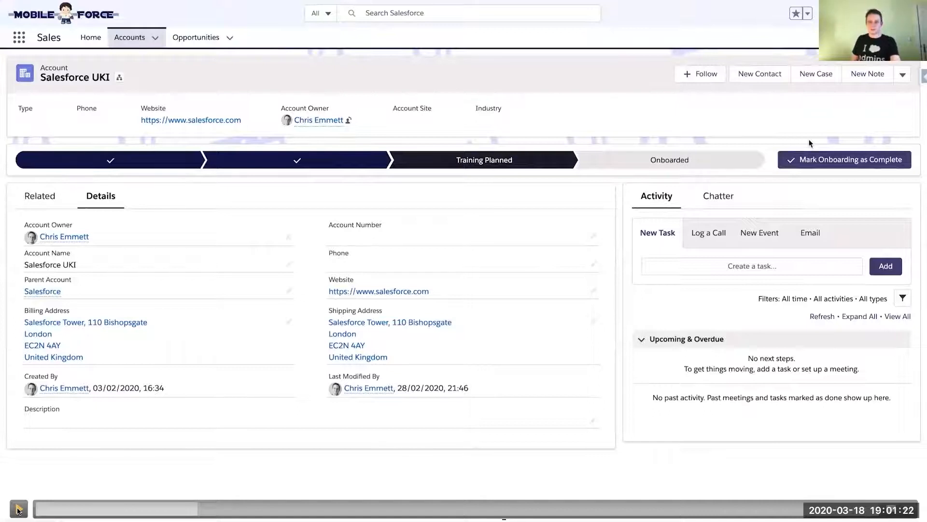
pyautogui.click(18, 508)
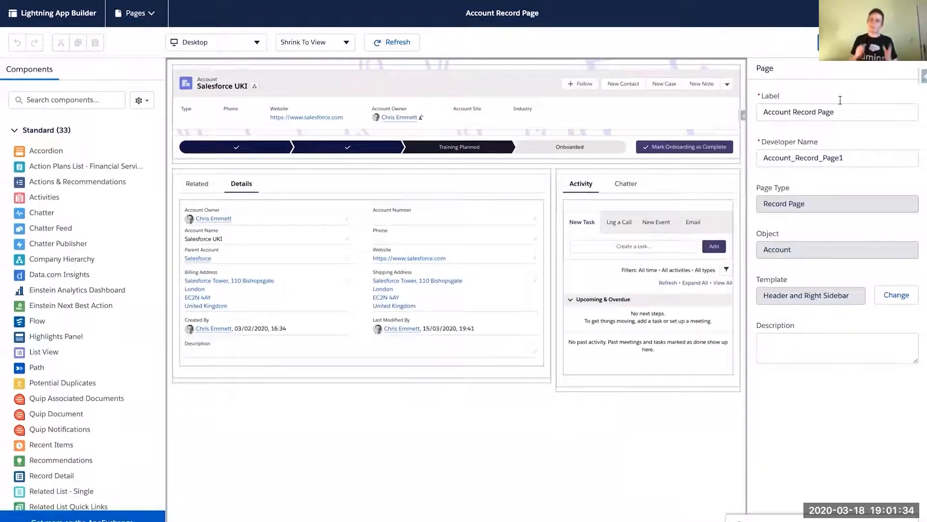
pyautogui.click(850, 42)
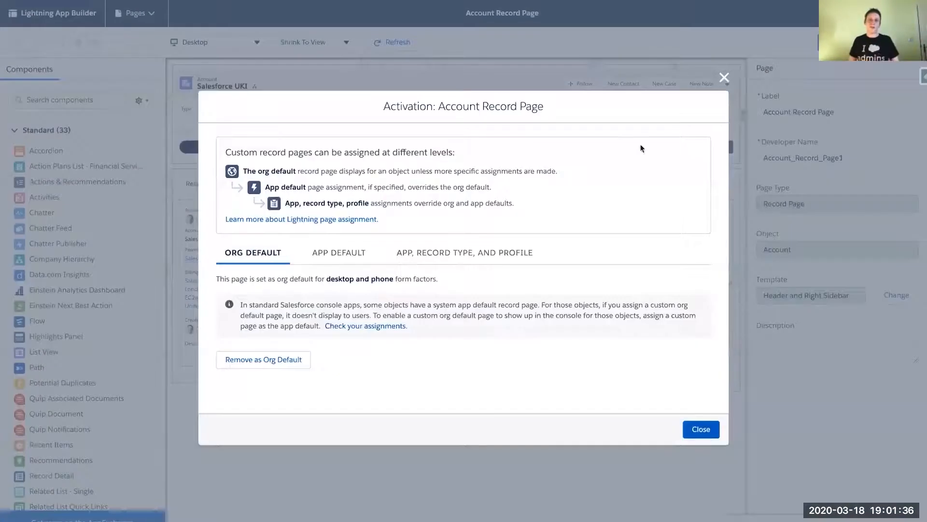
pyautogui.click(262, 359)
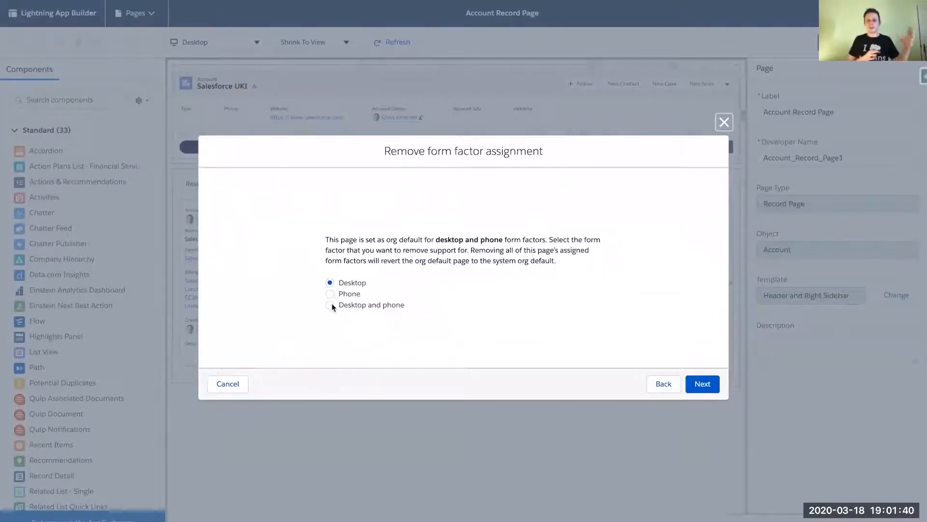
pyautogui.click(330, 305)
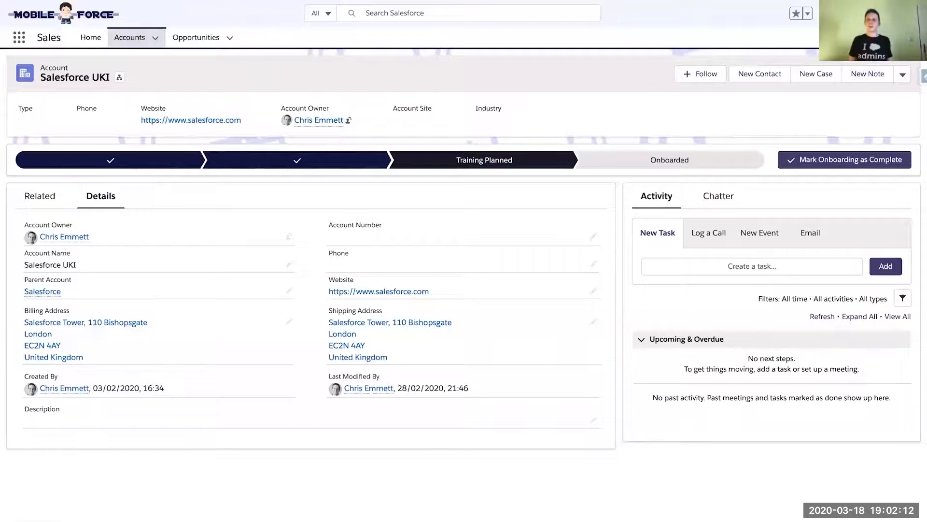
# Edit the account record page and add a Flow component for the mapforce flow above the Related and Details tabs.
pyautogui.click(794, 39)
pyautogui.click(810, 143)
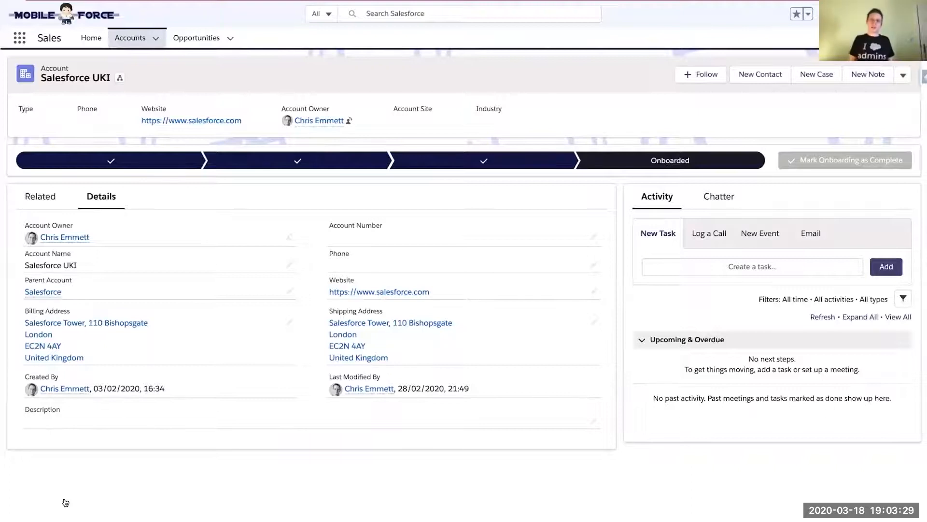
pyautogui.click(861, 13)
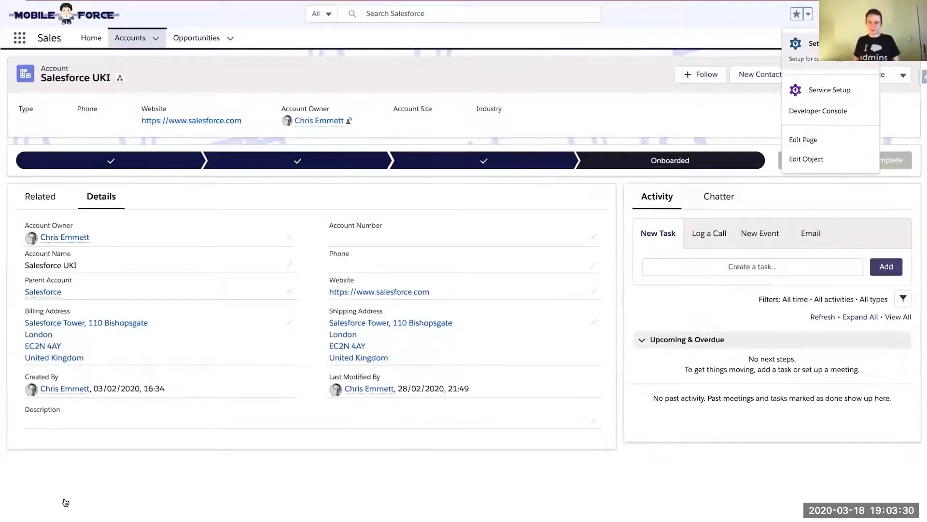
pyautogui.click(819, 138)
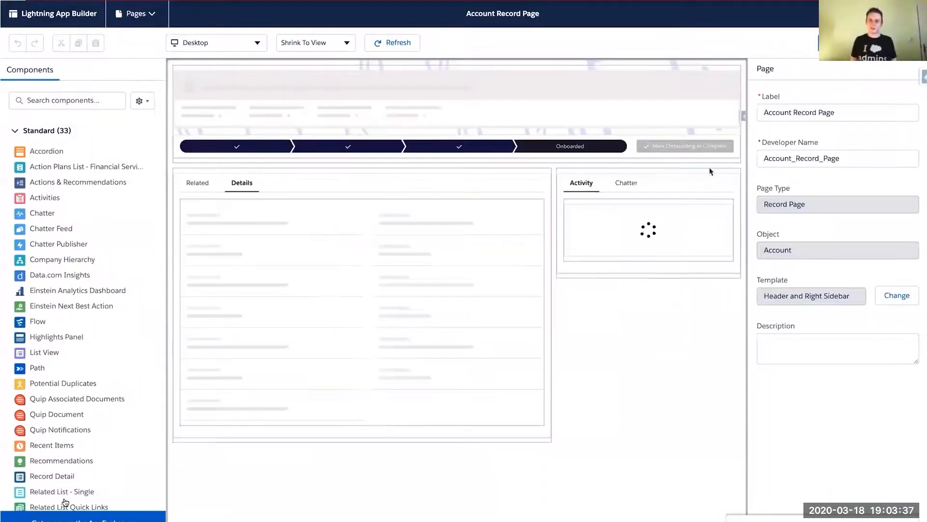
pyautogui.moveTo(38, 321); pyautogui.dragTo(227, 179)
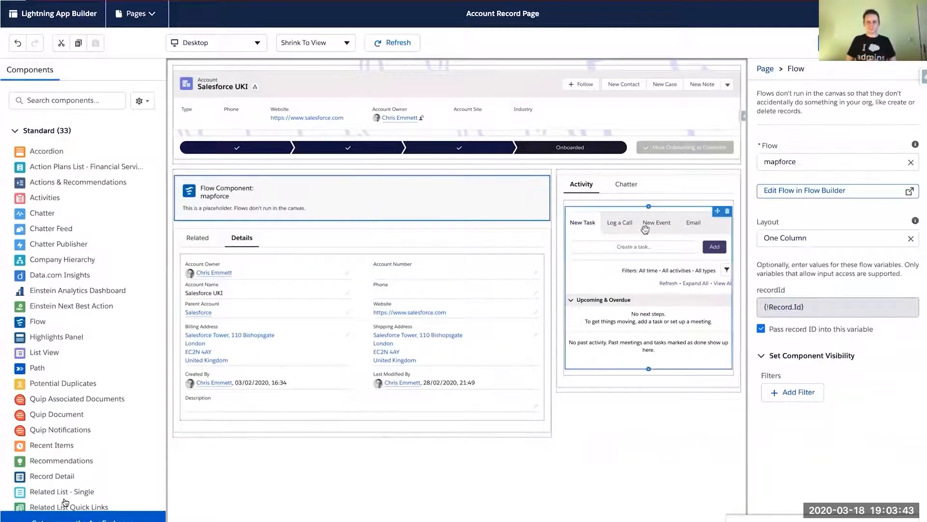
pyautogui.click(835, 161)
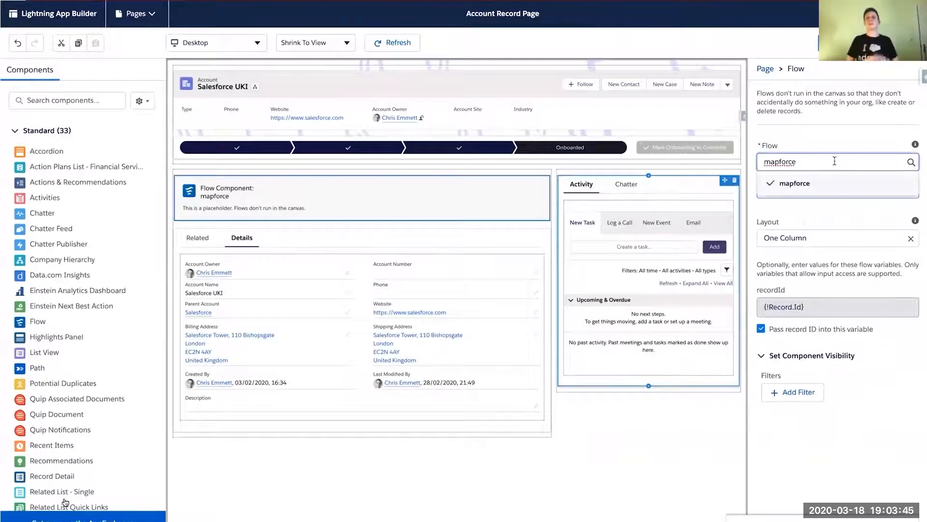
pyautogui.click(822, 189)
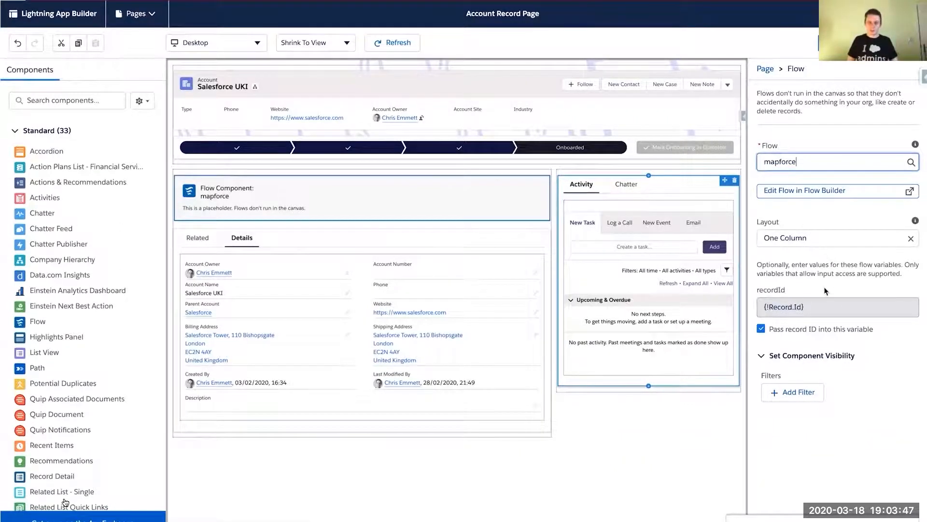
# Add a device visibility filter to the mapforce flow component with Form Factor Equal Phone, and save the page.
pyautogui.click(796, 392)
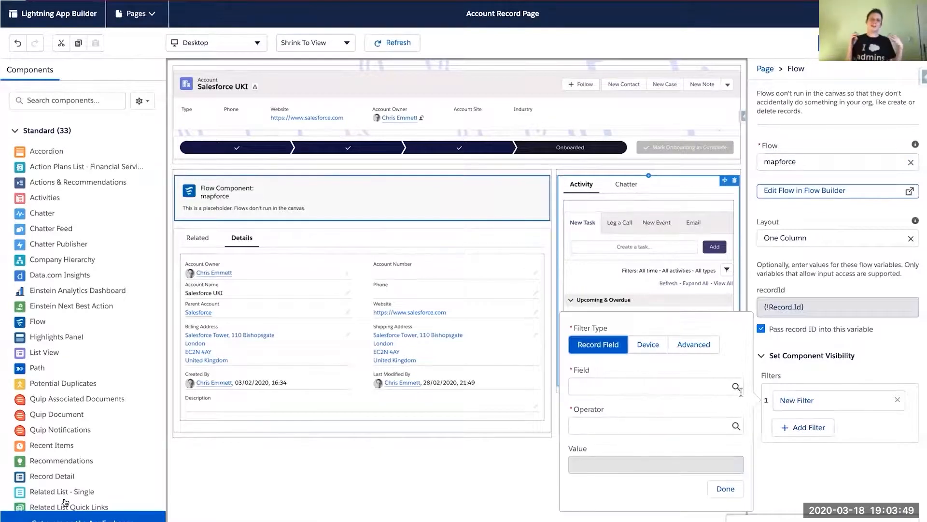
pyautogui.click(655, 347)
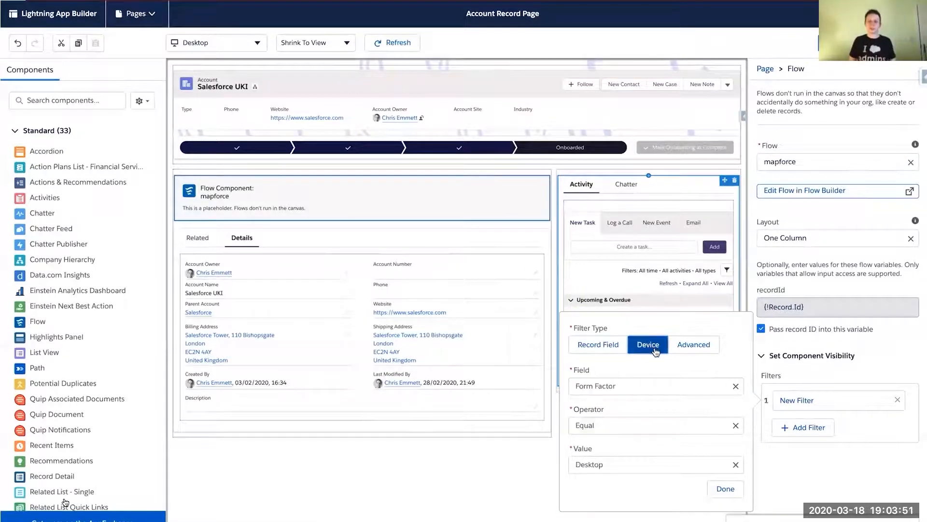
pyautogui.click(718, 465)
pyautogui.click(700, 503)
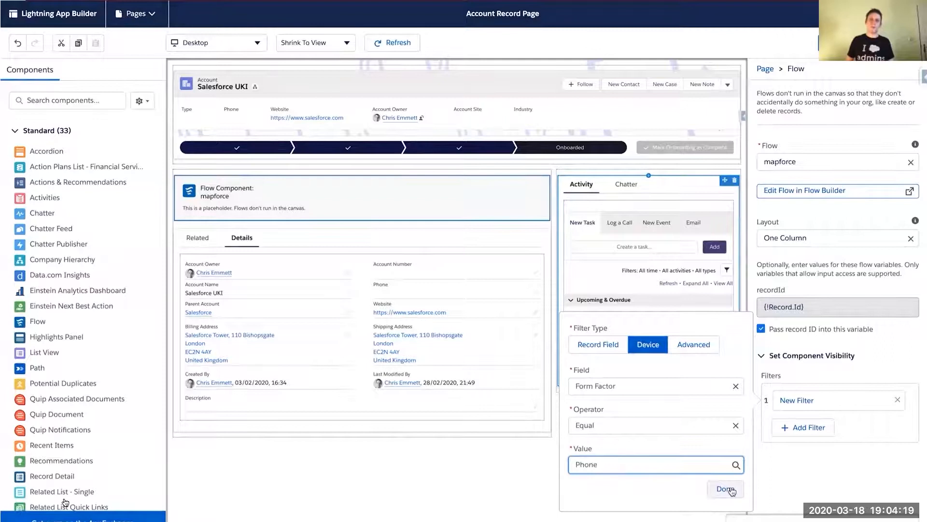
pyautogui.click(730, 490)
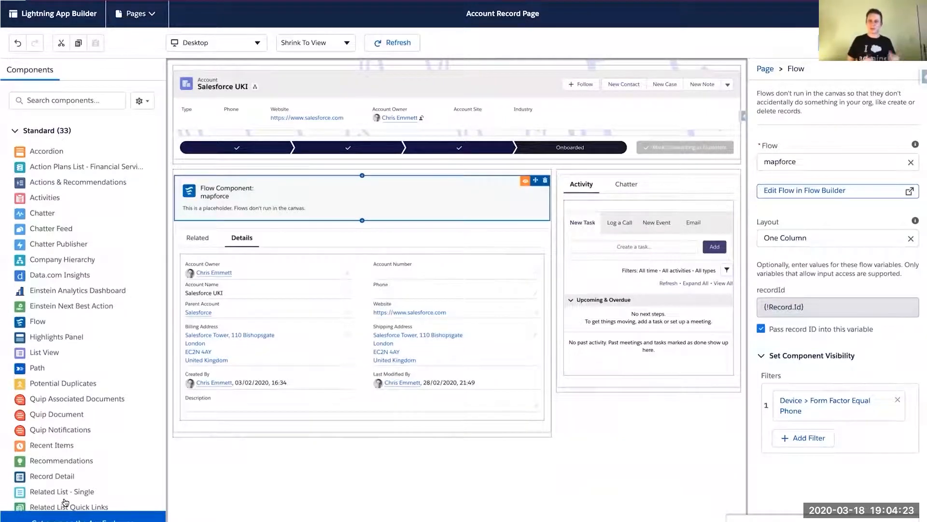
pyautogui.hotkey('ctrl', 's')
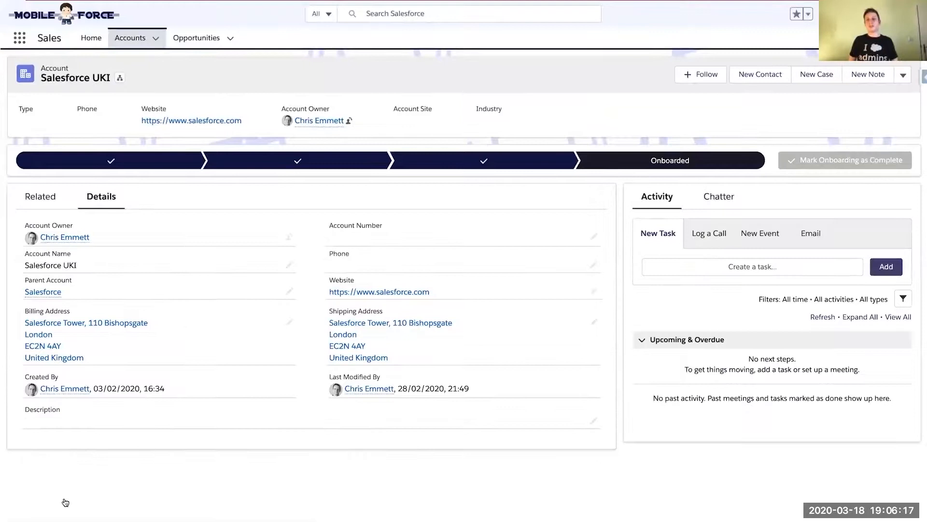
# Add an Opportunities by Stage report chart above the account page's Activity component, filter it by Account ID, and save.
pyautogui.click(865, 14)
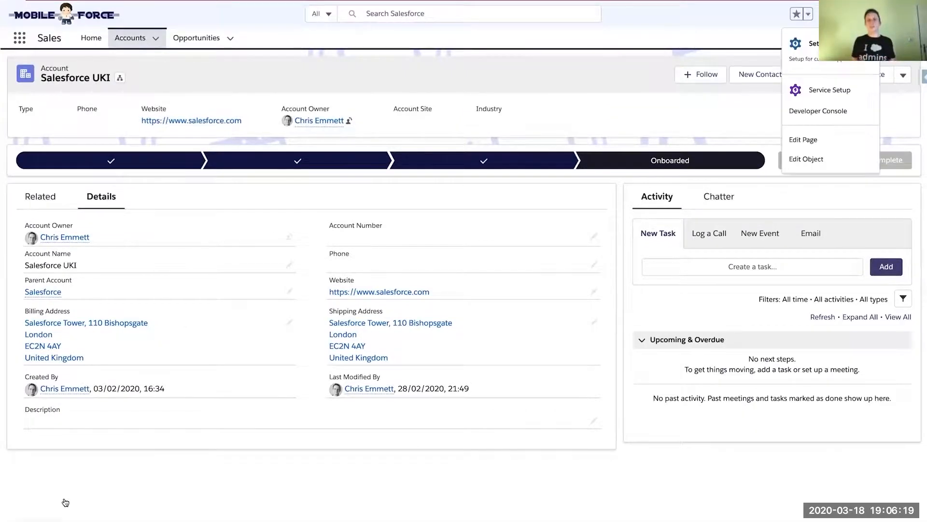
pyautogui.click(821, 142)
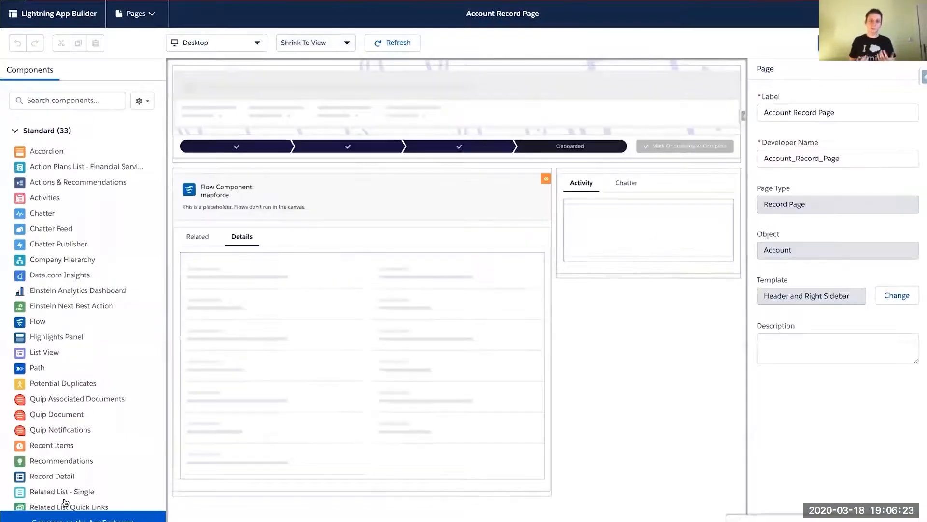
pyautogui.scroll(-5, 91, 425)
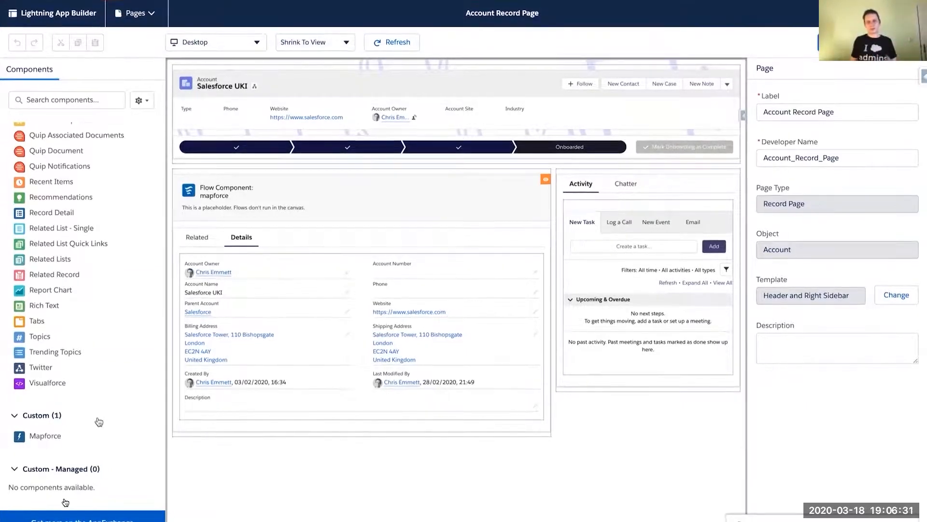
pyautogui.moveTo(92, 289); pyautogui.dragTo(633, 177)
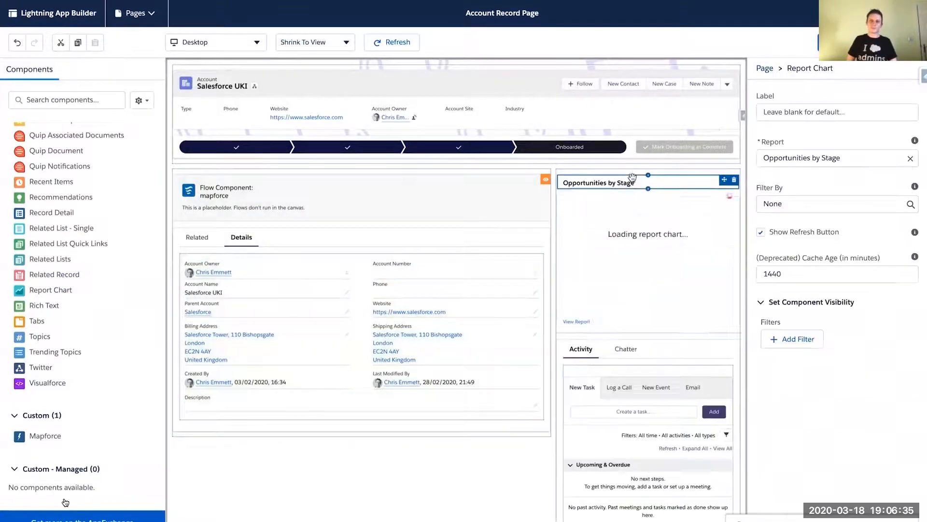
pyautogui.click(832, 201)
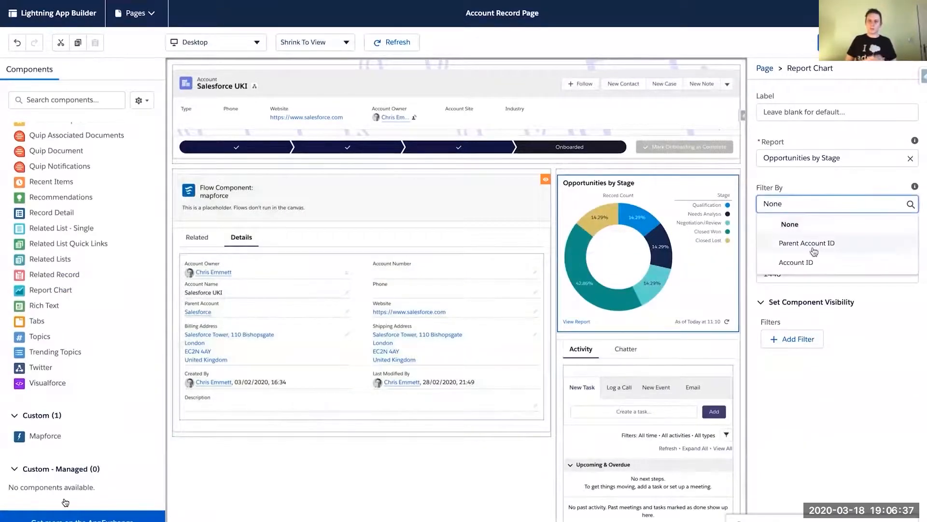
pyautogui.click(823, 259)
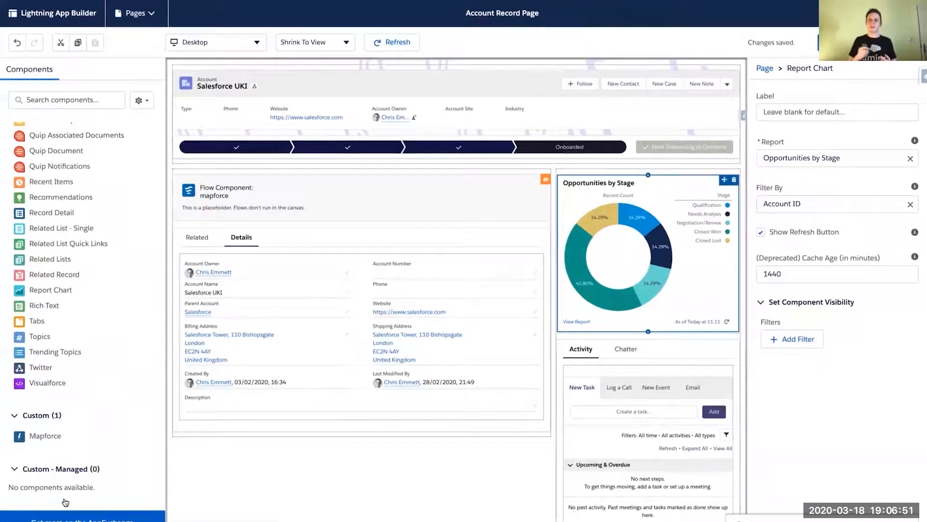
pyautogui.click(65, 502)
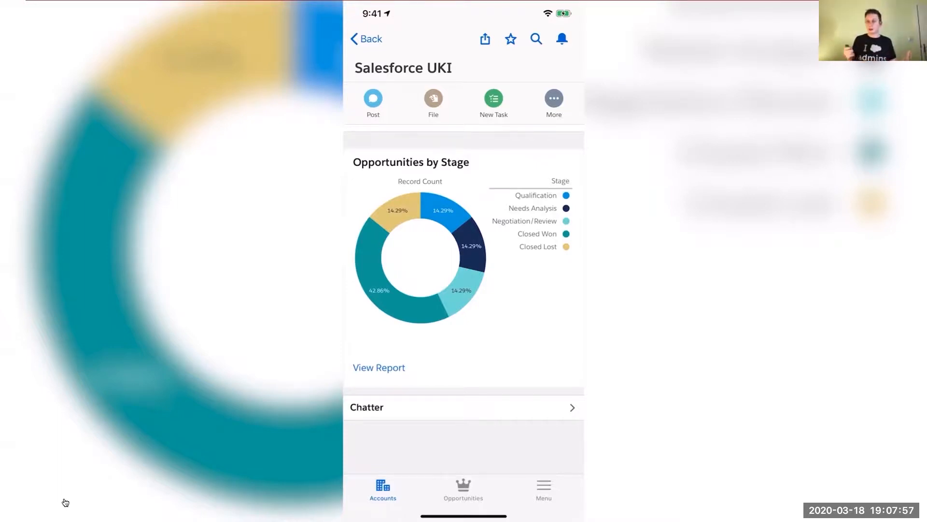
pyautogui.press('Right')
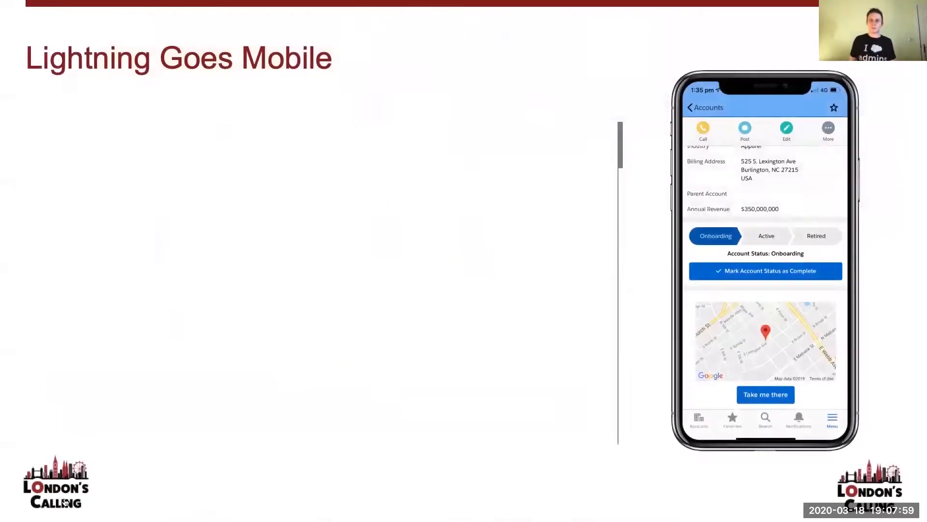